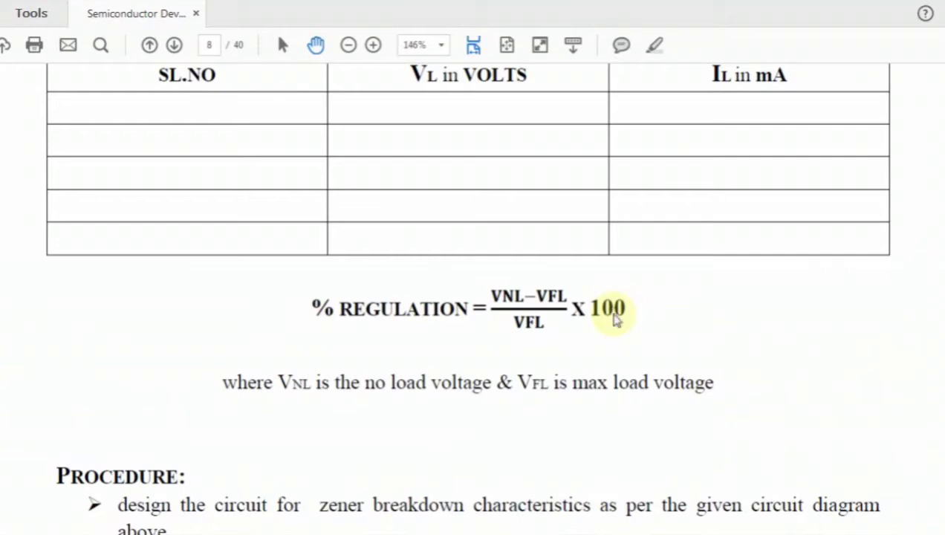
Review the voltage regulation formula, the experimental data table and the load characteristics graph in the lab manual.
{"action": "scroll", "coordinate": [611, 312], "scroll_direction": "up", "scroll_amount": 5}
{"action": "scroll", "coordinate": [612, 312], "scroll_direction": "up", "scroll_amount": 10}
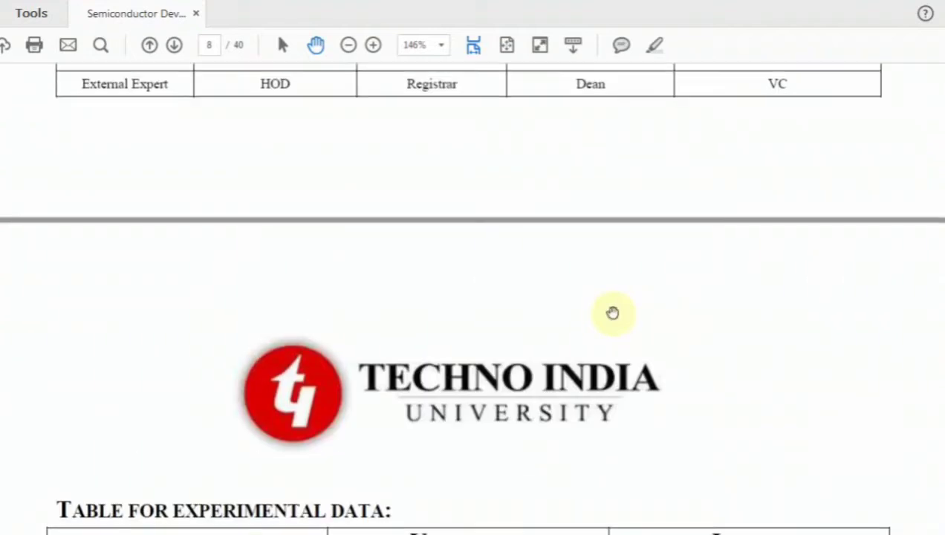
{"action": "scroll", "coordinate": [612, 312], "scroll_direction": "up", "scroll_amount": 2}
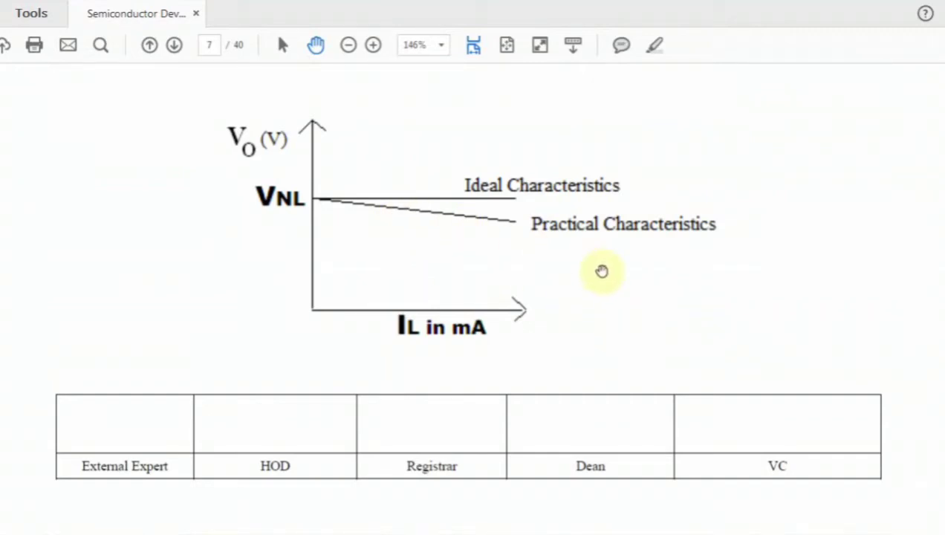
{"action": "scroll", "coordinate": [603, 274], "scroll_direction": "up", "scroll_amount": 5}
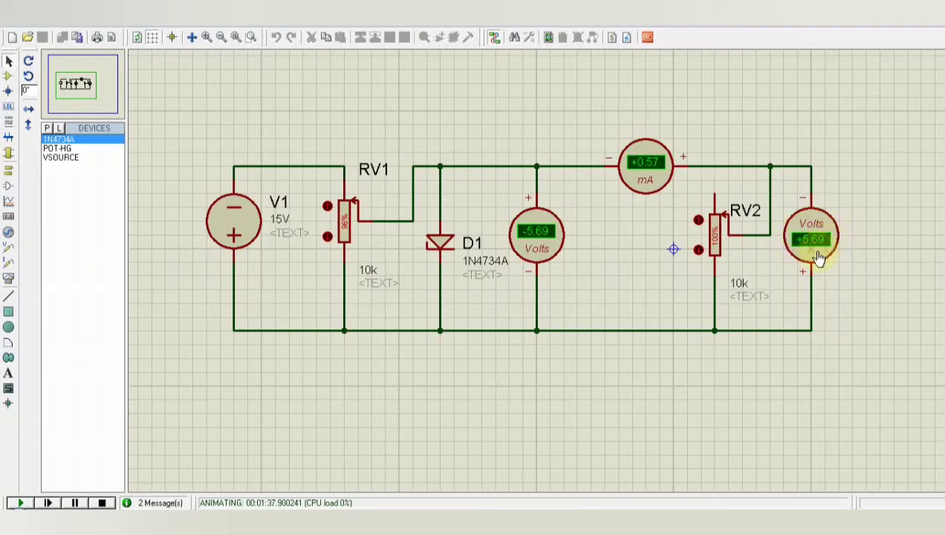
In the running Proteus simulation, lower the load potentiometer RV2 to 89%.
{"action": "left_click", "coordinate": [698, 250]}
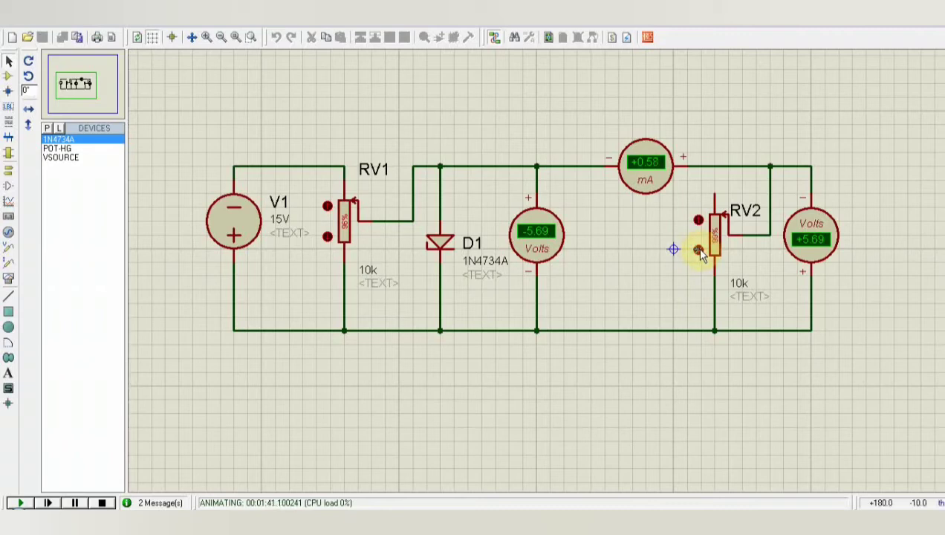
{"action": "left_click", "coordinate": [698, 250]}
{"action": "left_click", "coordinate": [698, 250]}
{"action": "left_click", "coordinate": [699, 250]}
{"action": "left_click", "coordinate": [698, 250]}
{"action": "left_click", "coordinate": [698, 250]}
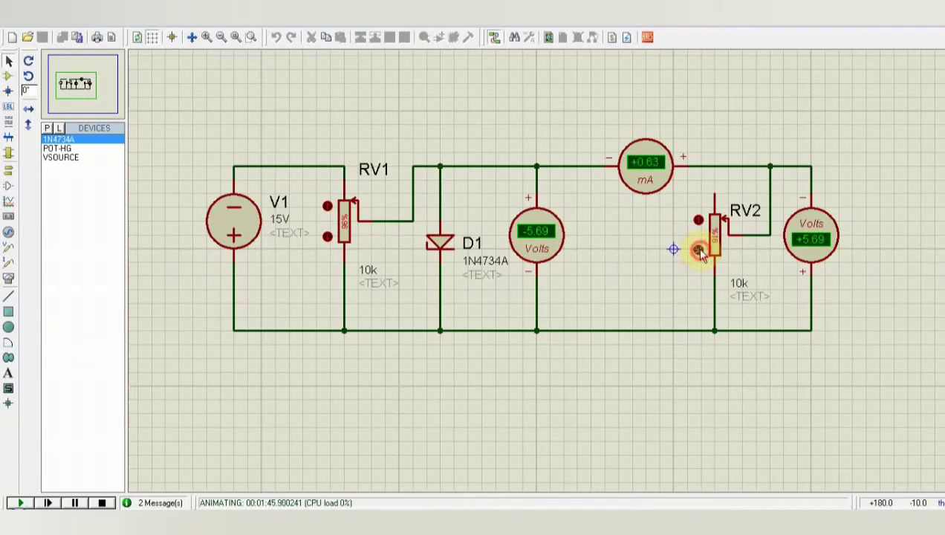
{"action": "left_click", "coordinate": [698, 251]}
{"action": "left_click", "coordinate": [698, 250]}
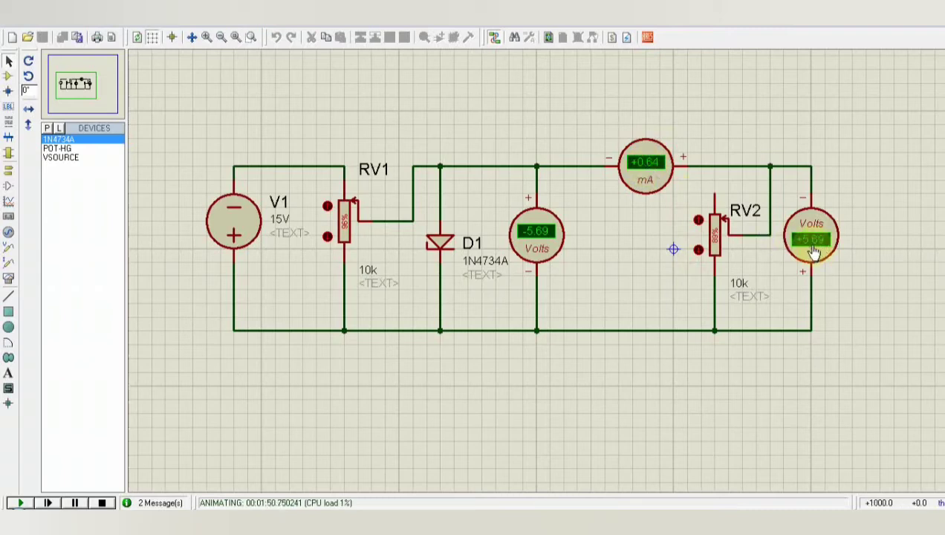
Lower the load potentiometer RV2 step by step to 25% to increase the load current.
{"action": "left_click", "coordinate": [698, 250]}
{"action": "left_click", "coordinate": [698, 250]}
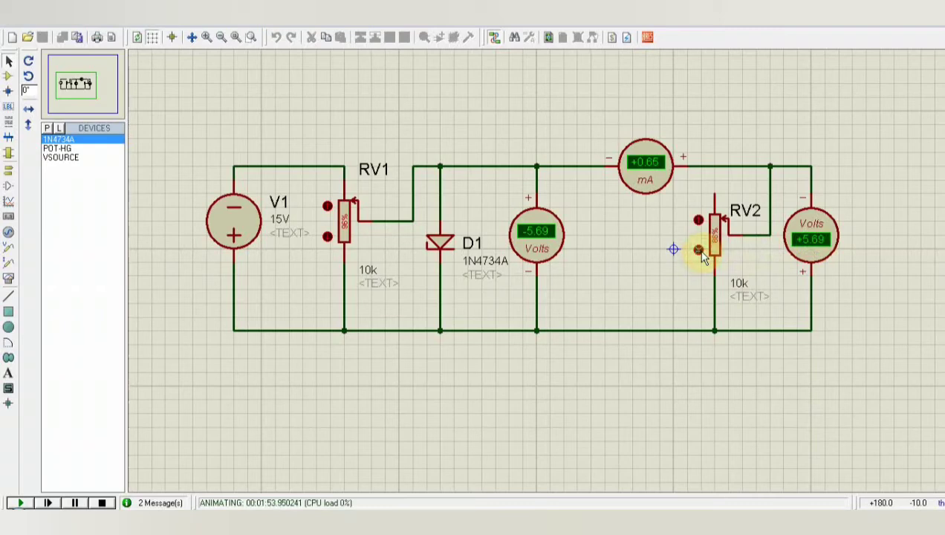
{"action": "left_click", "coordinate": [699, 251]}
{"action": "left_click", "coordinate": [698, 251]}
{"action": "left_click", "coordinate": [698, 251]}
{"action": "left_click", "coordinate": [699, 250]}
{"action": "left_click", "coordinate": [699, 250]}
{"action": "left_click", "coordinate": [698, 250]}
{"action": "left_click", "coordinate": [698, 250]}
{"action": "left_click", "coordinate": [698, 250]}
{"action": "left_click", "coordinate": [698, 250]}
{"action": "left_click", "coordinate": [698, 250]}
{"action": "left_click", "coordinate": [698, 250]}
{"action": "left_click", "coordinate": [698, 251]}
{"action": "left_click", "coordinate": [698, 251]}
{"action": "left_click", "coordinate": [698, 250]}
{"action": "left_click", "coordinate": [698, 250]}
{"action": "left_click", "coordinate": [698, 250]}
{"action": "left_click", "coordinate": [698, 250]}
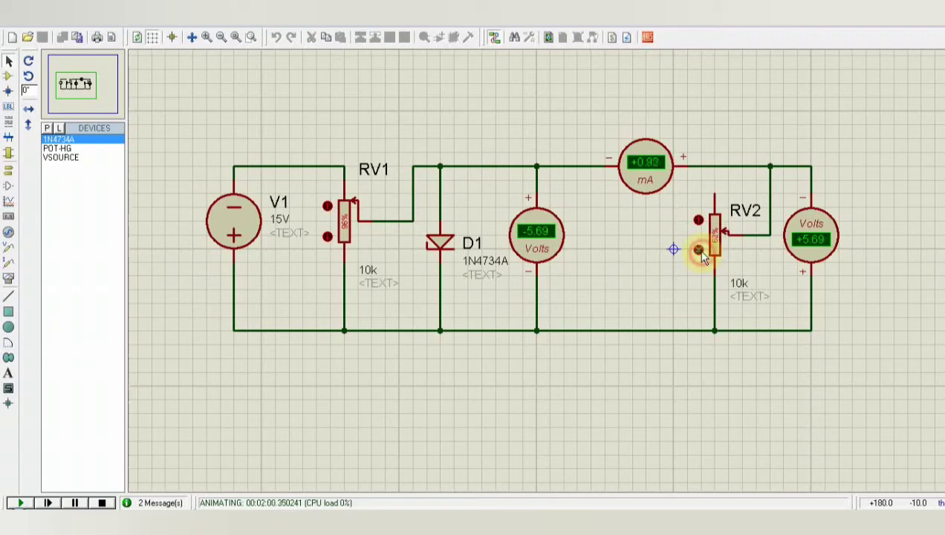
{"action": "left_click", "coordinate": [698, 250]}
{"action": "left_click", "coordinate": [699, 250]}
{"action": "left_click", "coordinate": [699, 250]}
{"action": "left_click", "coordinate": [698, 250]}
{"action": "left_click", "coordinate": [699, 250]}
{"action": "left_click", "coordinate": [698, 250]}
{"action": "left_click", "coordinate": [698, 250]}
{"action": "left_click", "coordinate": [699, 250]}
{"action": "left_click", "coordinate": [699, 250]}
{"action": "left_click", "coordinate": [699, 251]}
{"action": "left_click", "coordinate": [699, 251]}
{"action": "left_click", "coordinate": [698, 250]}
{"action": "left_click", "coordinate": [698, 251]}
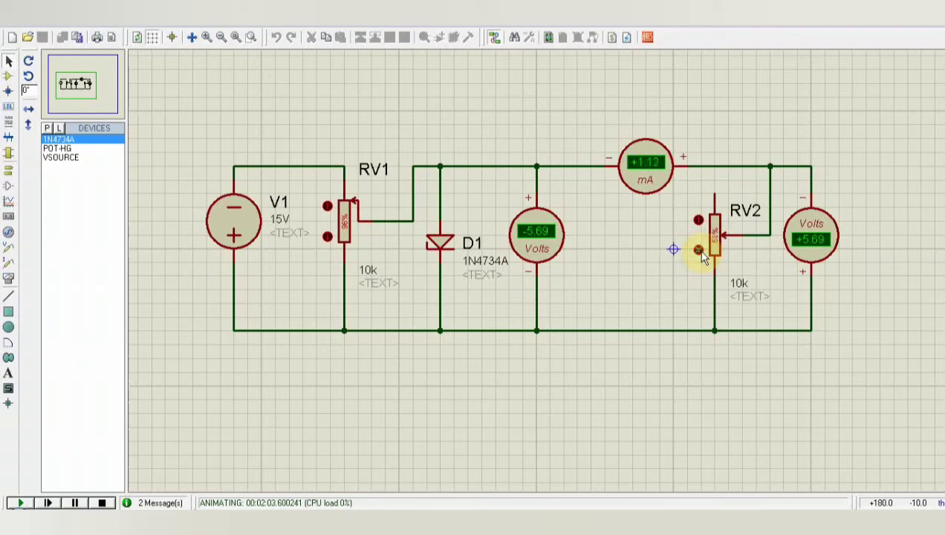
{"action": "left_click", "coordinate": [698, 250]}
{"action": "left_click", "coordinate": [698, 250]}
{"action": "left_click", "coordinate": [699, 251]}
{"action": "left_click", "coordinate": [698, 250]}
{"action": "left_click", "coordinate": [698, 250]}
{"action": "left_click", "coordinate": [699, 251]}
{"action": "left_click", "coordinate": [699, 250]}
{"action": "left_click", "coordinate": [699, 251]}
{"action": "left_click", "coordinate": [698, 250]}
{"action": "left_click", "coordinate": [698, 250]}
{"action": "left_click", "coordinate": [698, 250]}
{"action": "left_click", "coordinate": [698, 251]}
{"action": "left_click", "coordinate": [698, 250]}
{"action": "left_click", "coordinate": [698, 250]}
{"action": "left_click", "coordinate": [698, 251]}
{"action": "left_click", "coordinate": [698, 250]}
{"action": "left_click", "coordinate": [698, 250]}
{"action": "left_click", "coordinate": [698, 250]}
{"action": "left_click", "coordinate": [699, 250]}
{"action": "left_click", "coordinate": [698, 250]}
{"action": "left_click", "coordinate": [698, 250]}
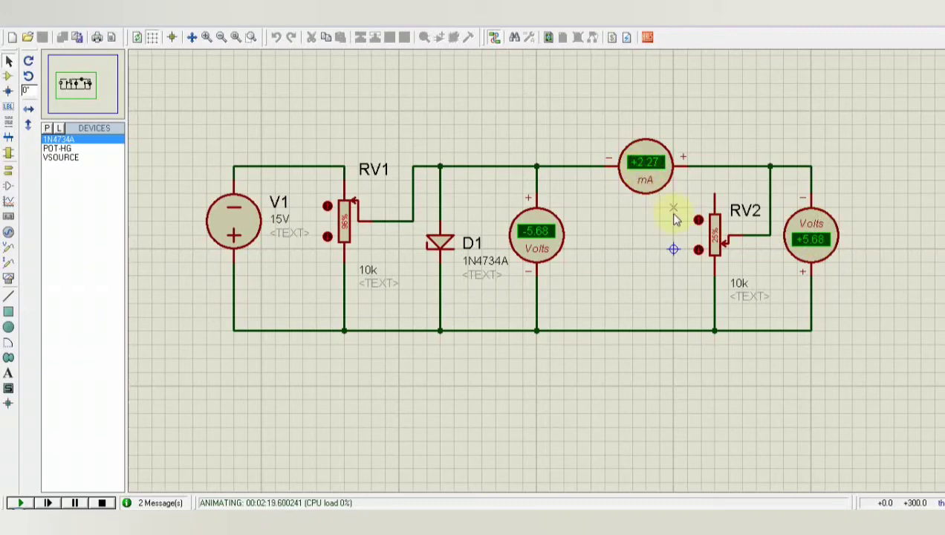
Reduce the load potentiometer RV2 further to 13%.
{"action": "left_click", "coordinate": [698, 250]}
{"action": "left_click", "coordinate": [697, 251]}
{"action": "left_click", "coordinate": [698, 251]}
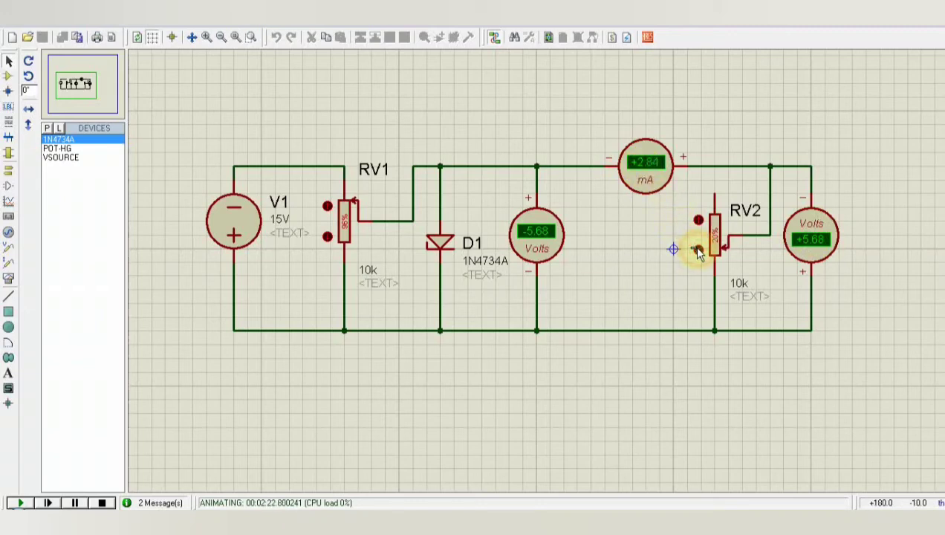
{"action": "left_click", "coordinate": [698, 250]}
{"action": "left_click", "coordinate": [698, 251]}
{"action": "left_click", "coordinate": [698, 250]}
{"action": "left_click", "coordinate": [698, 250]}
{"action": "left_click", "coordinate": [697, 250]}
{"action": "left_click", "coordinate": [697, 251]}
{"action": "left_click", "coordinate": [697, 250]}
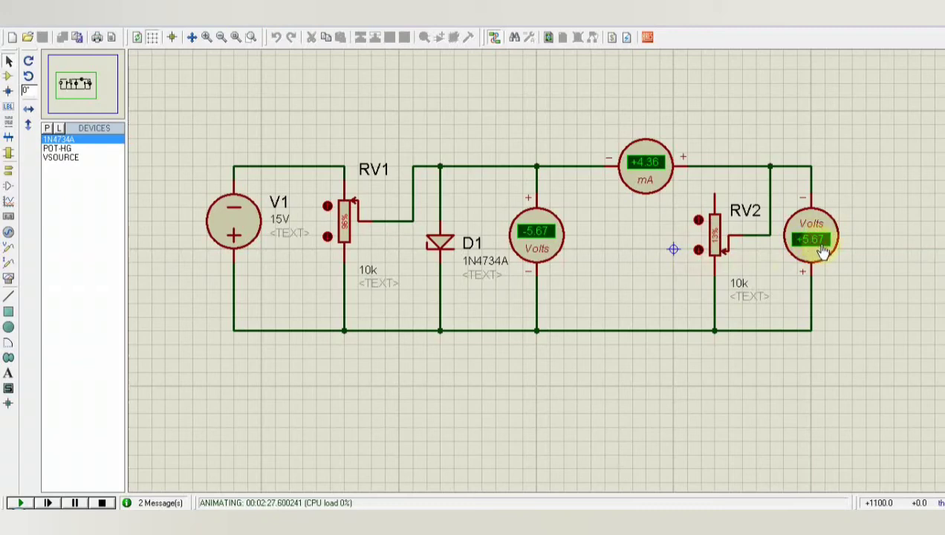
Reduce the load potentiometer RV2 to 7% for another load voltage and current reading.
{"action": "left_click", "coordinate": [698, 251]}
{"action": "left_click", "coordinate": [699, 251]}
{"action": "left_click", "coordinate": [699, 251]}
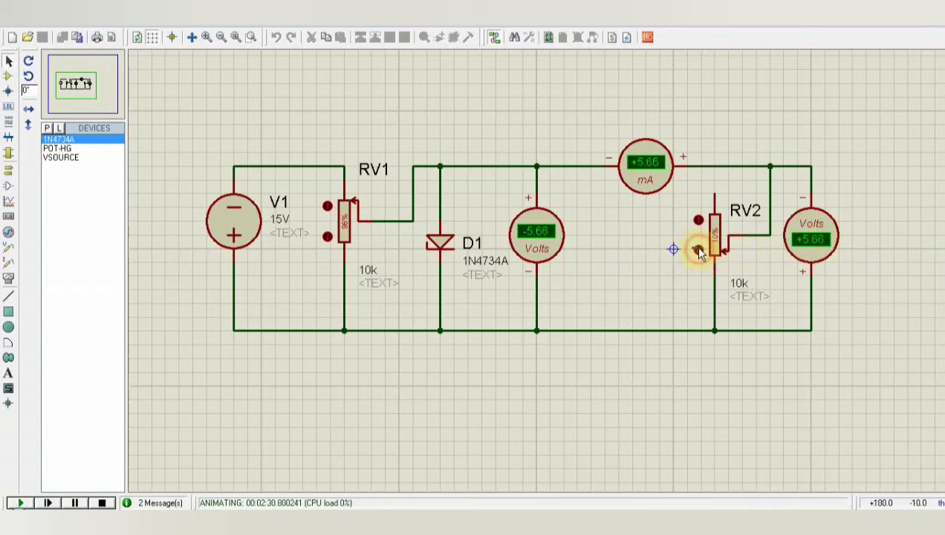
{"action": "left_click", "coordinate": [698, 251]}
{"action": "left_click", "coordinate": [699, 251]}
{"action": "left_click", "coordinate": [698, 251]}
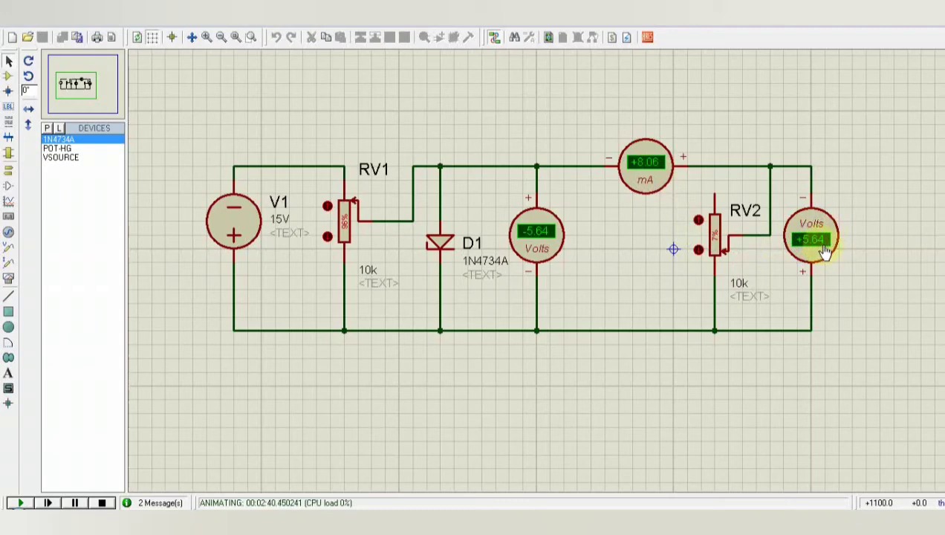
Bring the load potentiometer RV2 down to 2% to test regulation under heavy load.
{"action": "left_click", "coordinate": [699, 251]}
{"action": "left_click", "coordinate": [699, 251]}
{"action": "left_click", "coordinate": [699, 251]}
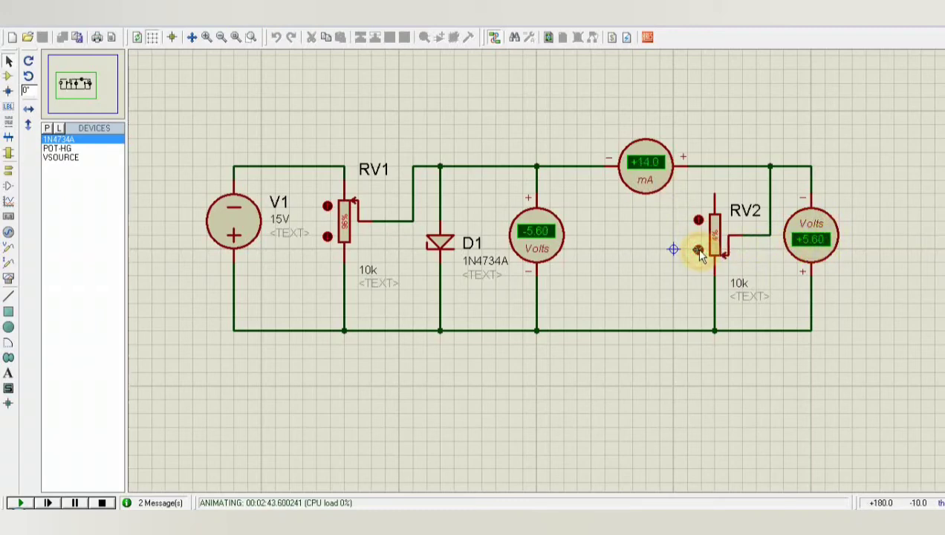
{"action": "left_click", "coordinate": [699, 251]}
{"action": "left_click", "coordinate": [699, 251]}
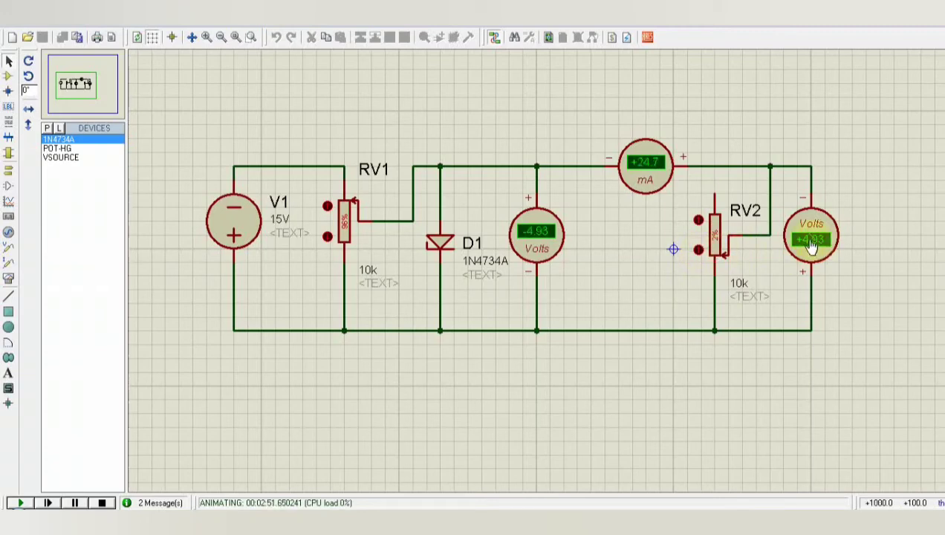
Adjust the load potentiometer RV2 up and down near its minimum, leaving it at 1%.
{"action": "left_click", "coordinate": [699, 252]}
{"action": "left_click", "coordinate": [699, 221]}
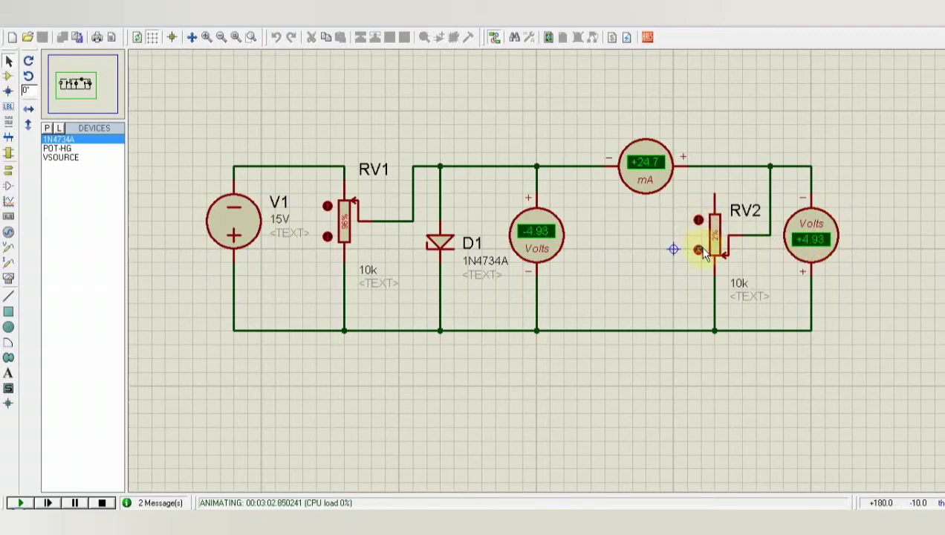
{"action": "left_click", "coordinate": [698, 250]}
{"action": "left_click", "coordinate": [698, 220]}
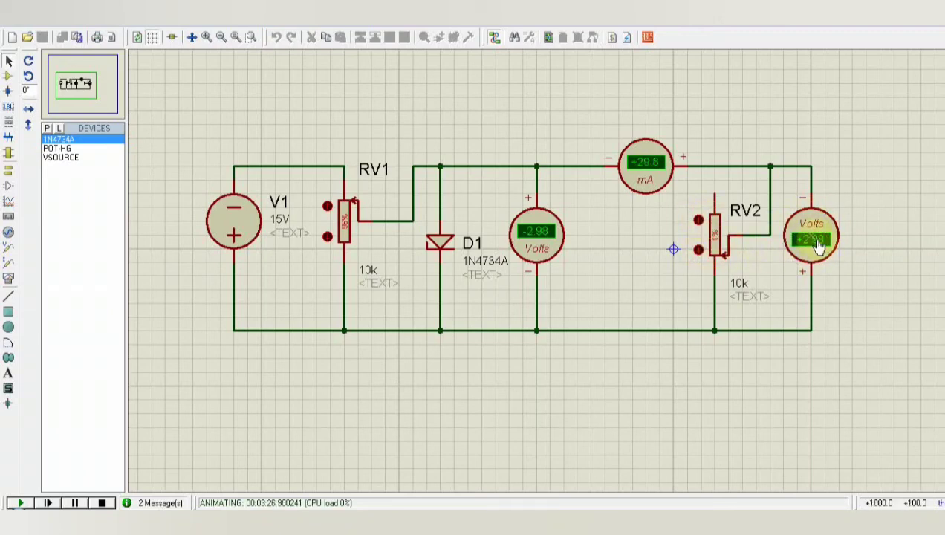